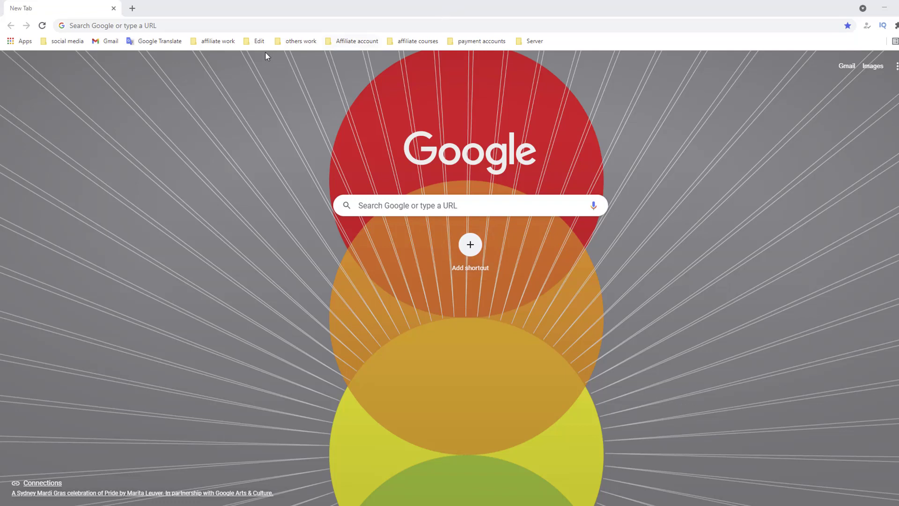
Step: Open the bookmarked Canva website and search its templates for "banner"
{"action": "left_click", "coordinate": [257, 41]}
{"action": "left_click", "coordinate": [258, 80]}
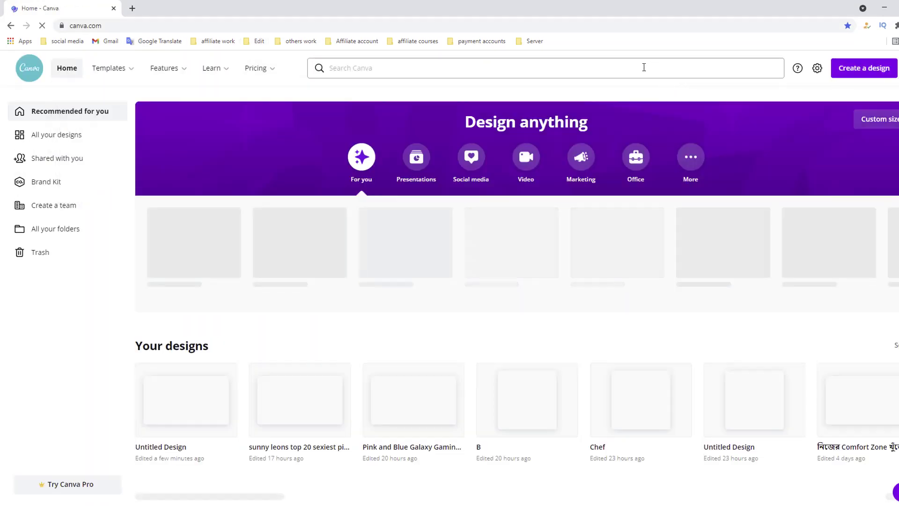
{"action": "left_click", "coordinate": [432, 73]}
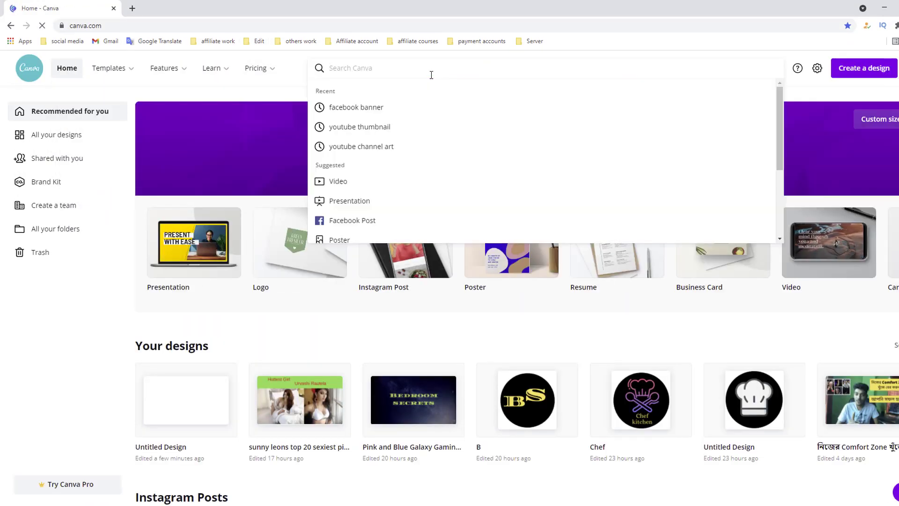
{"action": "type", "text": "ba"}
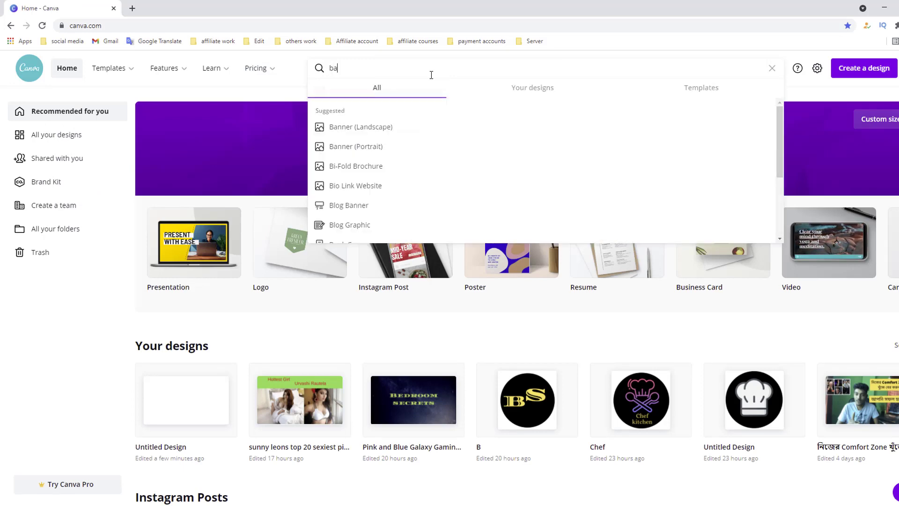
{"action": "type", "text": "nner"}
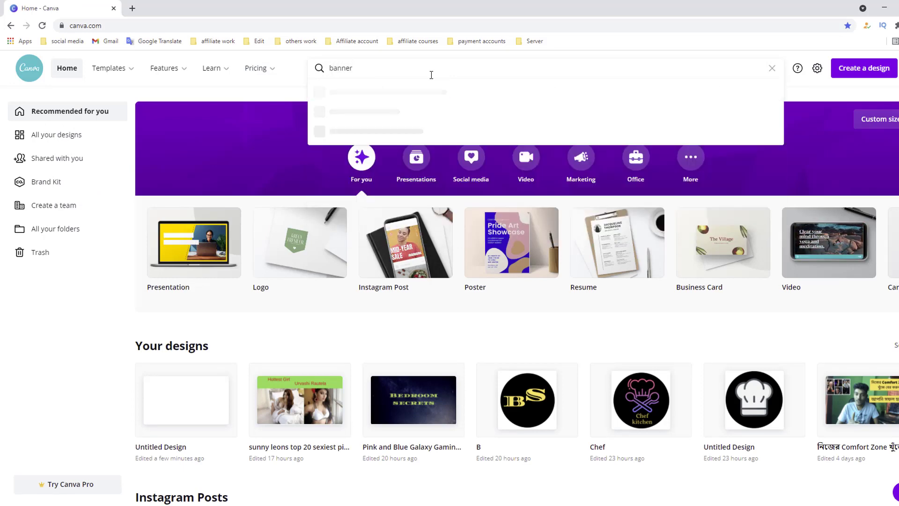
{"action": "key", "text": "Return"}
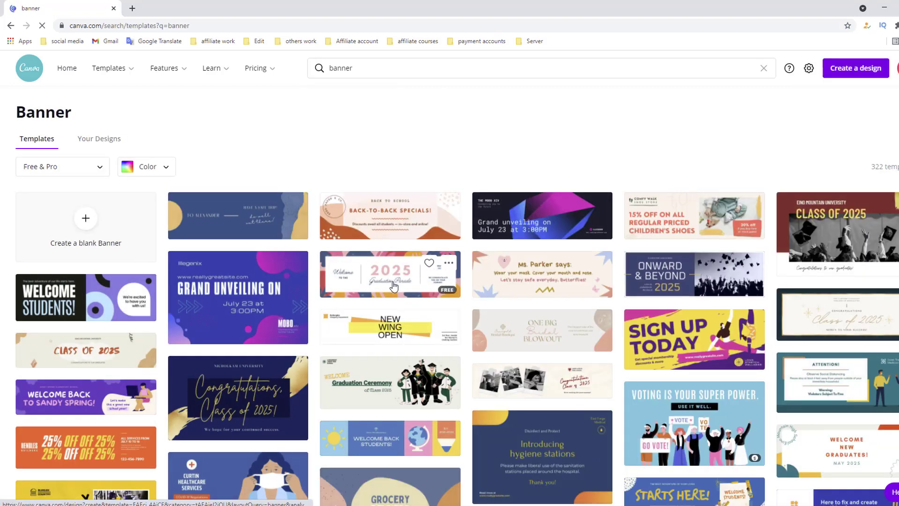
Step: Browse the banner templates and open the dark "Grand unveiling on July 23 at 3:00PM" design with blue and magenta shapes
{"action": "scroll", "coordinate": [503, 309], "scroll_direction": "down", "scroll_amount": 2}
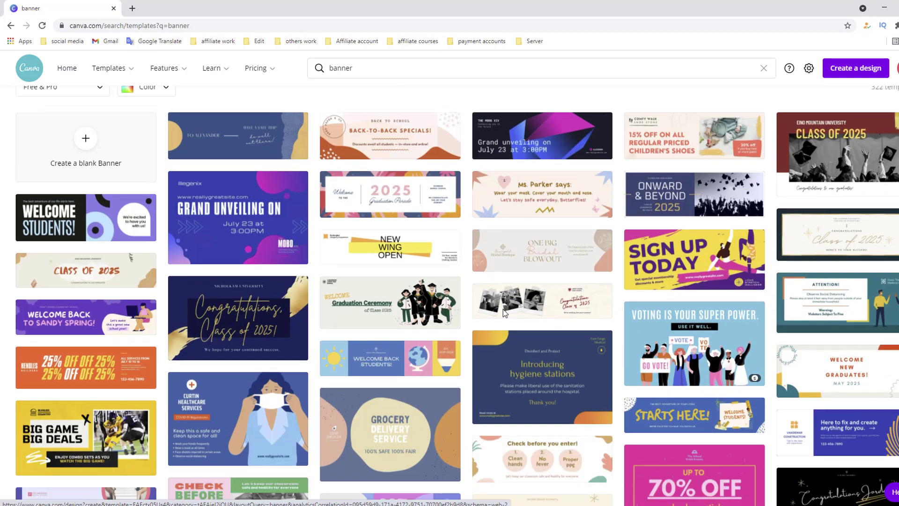
{"action": "scroll", "coordinate": [503, 309], "scroll_direction": "up", "scroll_amount": 2}
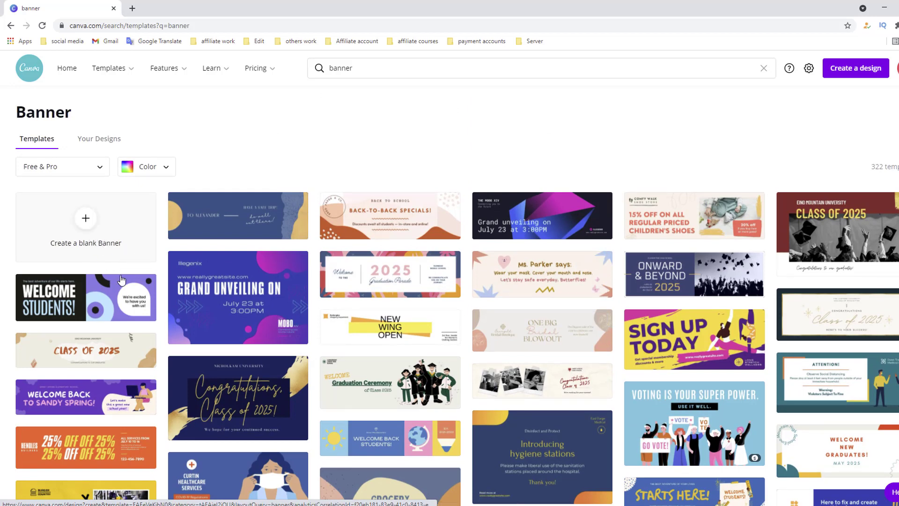
{"action": "scroll", "coordinate": [579, 368], "scroll_direction": "down", "scroll_amount": 15}
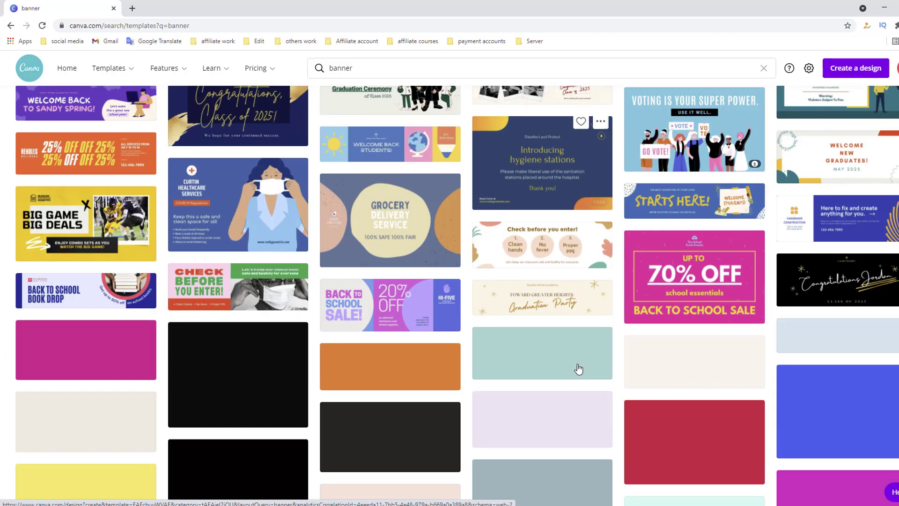
{"action": "scroll", "coordinate": [580, 370], "scroll_direction": "up", "scroll_amount": 1}
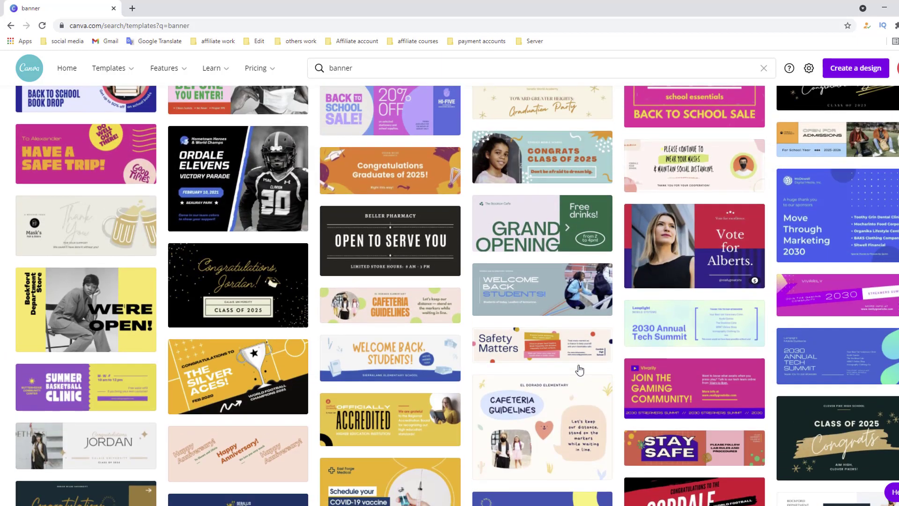
{"action": "scroll", "coordinate": [579, 370], "scroll_direction": "up", "scroll_amount": 14}
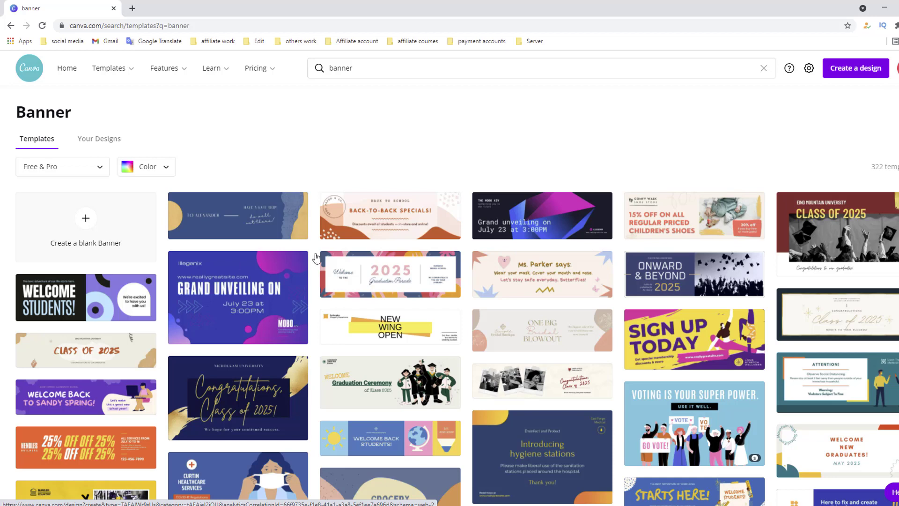
{"action": "left_click", "coordinate": [578, 206]}
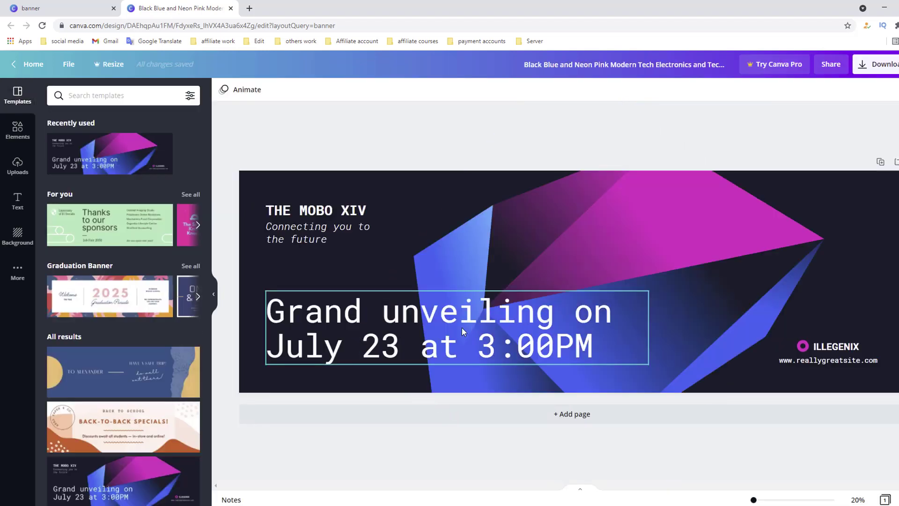
Step: Delete the "Connecting you to the future" tagline, the "THE MOBO XIV" title and the "Grand unveiling" text from the banner
{"action": "left_click", "coordinate": [508, 335]}
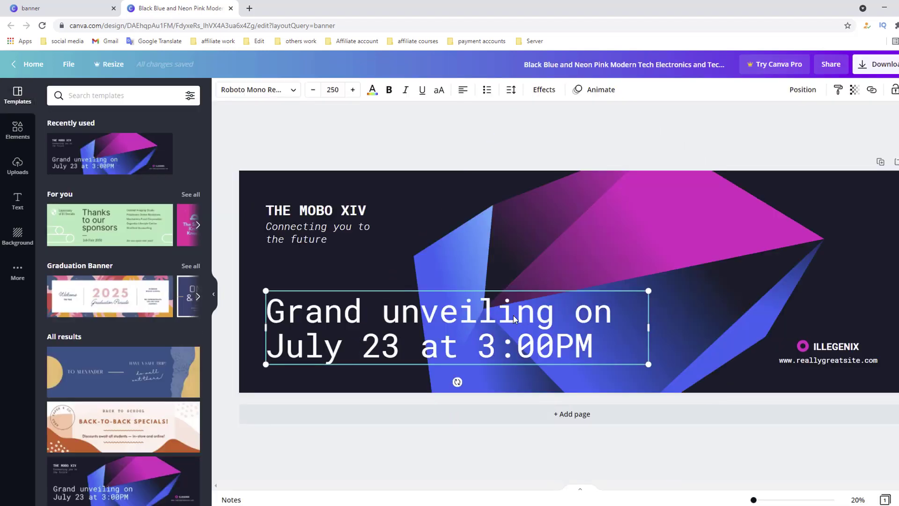
{"action": "left_click", "coordinate": [337, 230]}
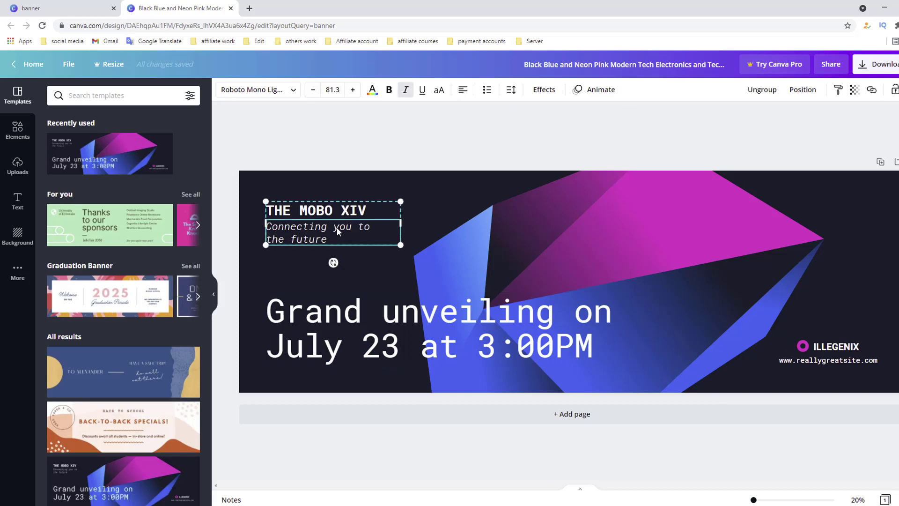
{"action": "key", "text": "Delete"}
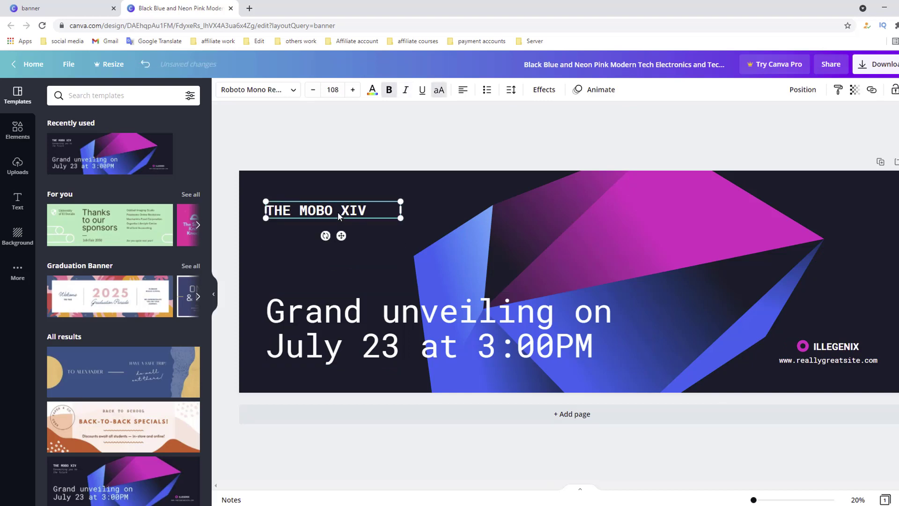
{"action": "key", "text": "ctrl+a"}
{"action": "key", "text": "BackSpace"}
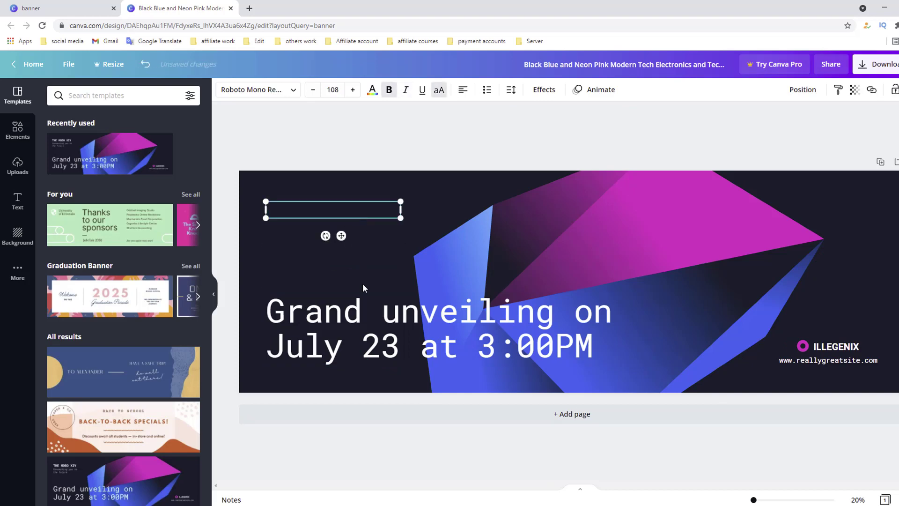
{"action": "left_click", "coordinate": [363, 313]}
{"action": "key", "text": "Delete"}
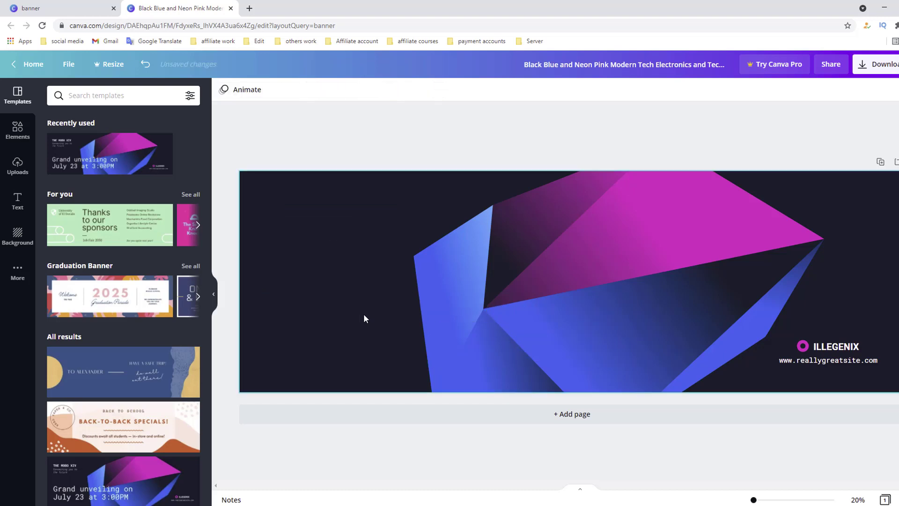
Step: Delete the website address and the ILLEGENIX logo from the banner's lower-right corner
{"action": "left_click", "coordinate": [817, 360]}
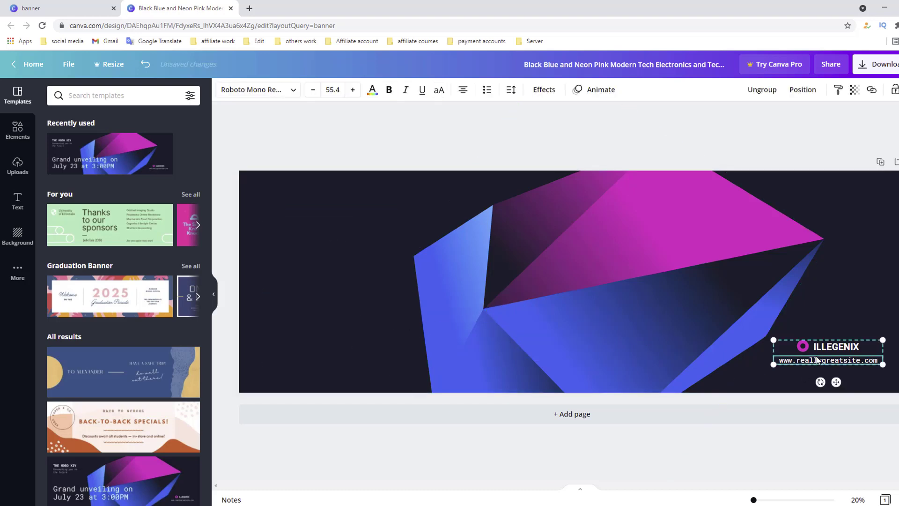
{"action": "key", "text": "Delete"}
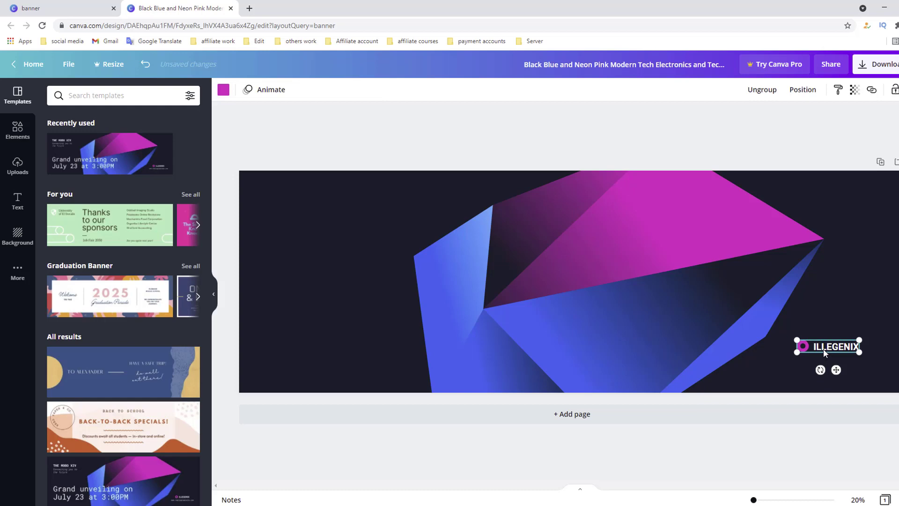
{"action": "key", "text": "Delete"}
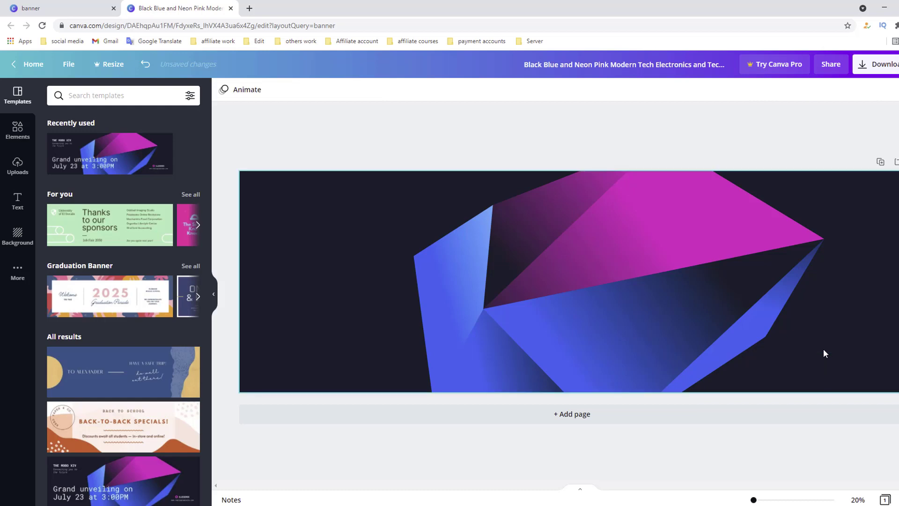
{"action": "left_click", "coordinate": [369, 238]}
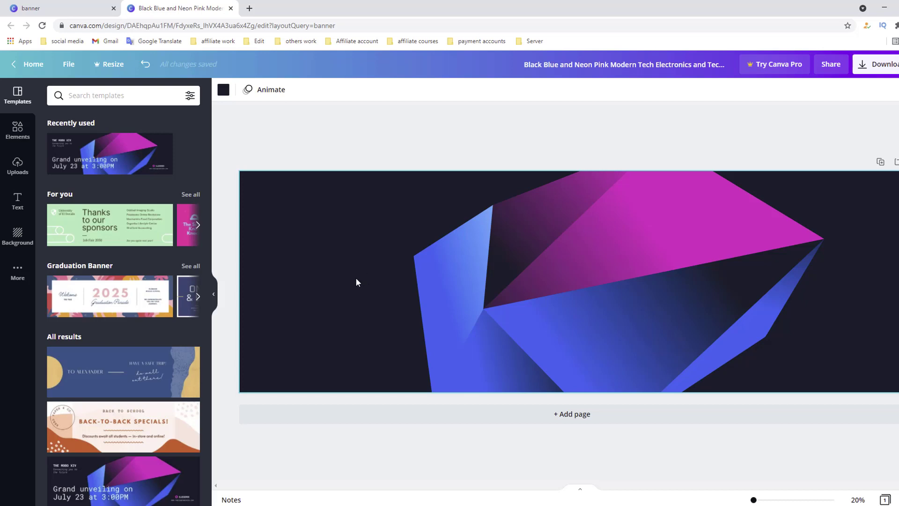
Step: Add a heading reading "Digital Wizard" on the dark area left of the banner's blue shape
{"action": "left_click", "coordinate": [18, 200]}
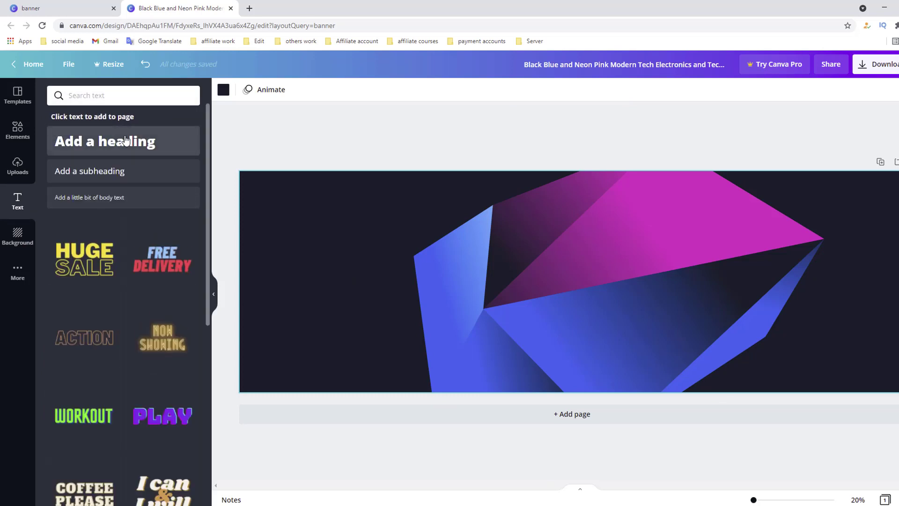
{"action": "left_click", "coordinate": [122, 141]}
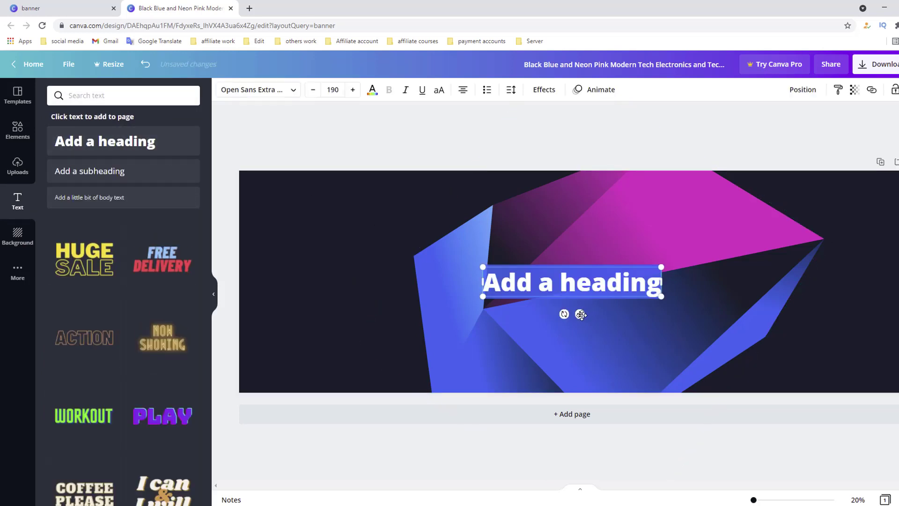
{"action": "left_click_drag", "start_coordinate": [579, 314], "coordinate": [353, 277]}
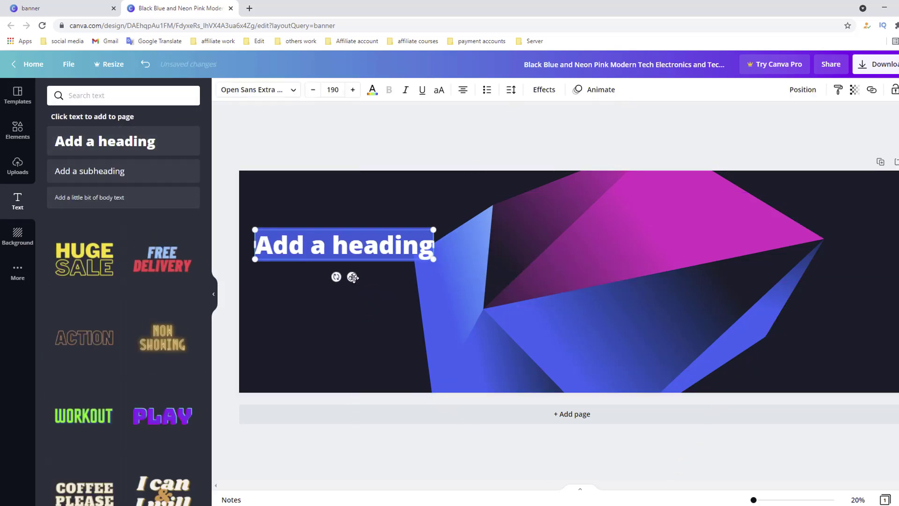
{"action": "type", "text": "D"}
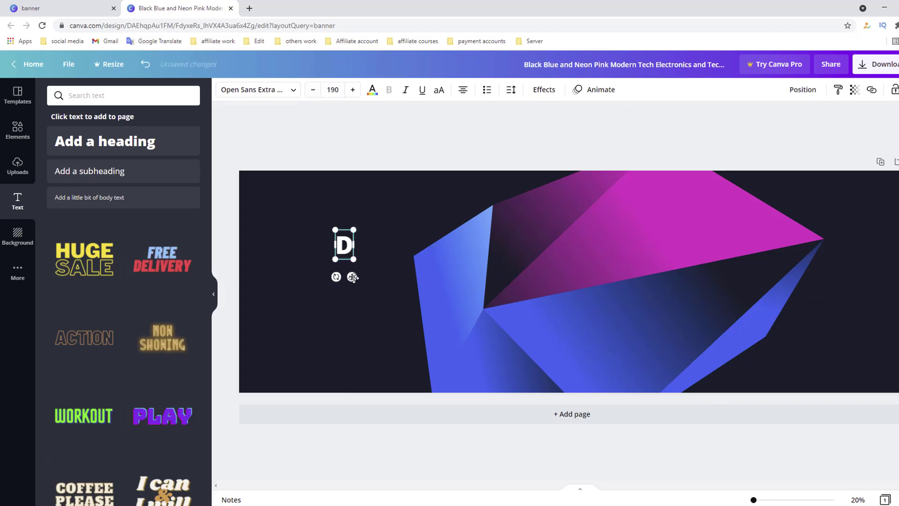
{"action": "type", "text": "igital "}
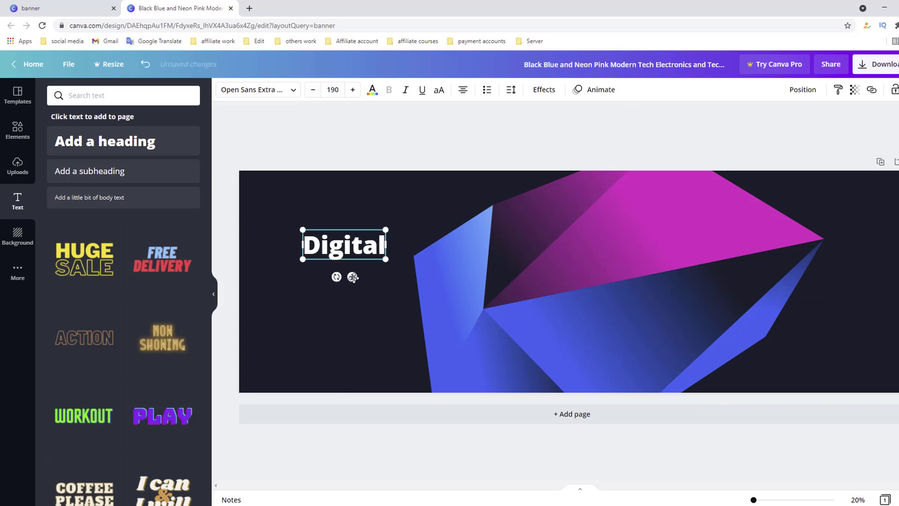
{"action": "type", "text": "Wizard"}
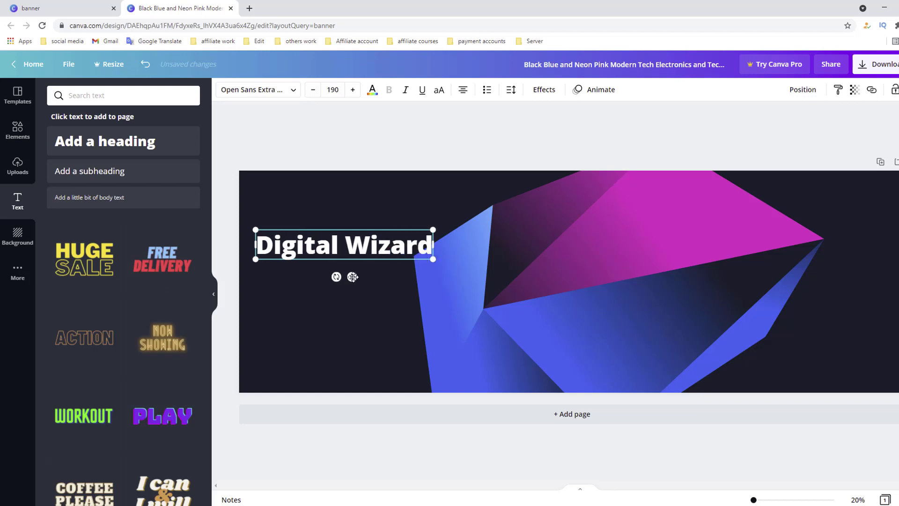
Step: Move the "Digital Wizard" heading to the banner's upper-left area and enlarge it slightly to font size 194
{"action": "left_click_drag", "start_coordinate": [353, 276], "coordinate": [342, 248]}
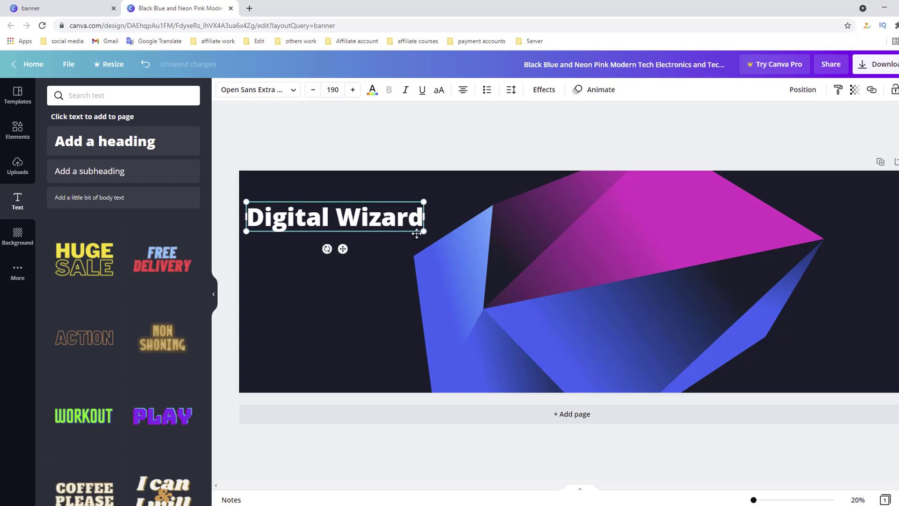
{"action": "left_click_drag", "start_coordinate": [424, 230], "coordinate": [427, 233]}
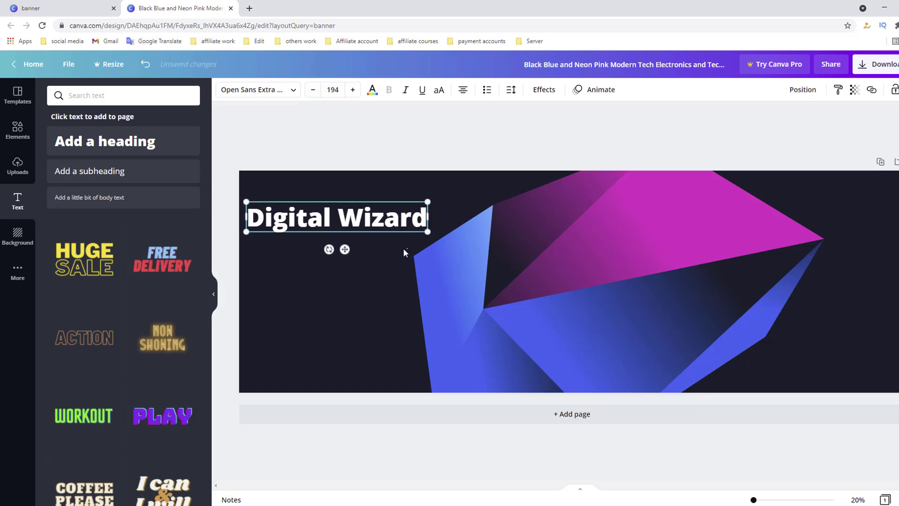
{"action": "left_click", "coordinate": [281, 262]}
Step: Add a heading reading "Promote your business digitally" directly below the "Digital Wizard" heading
{"action": "left_click", "coordinate": [105, 141]}
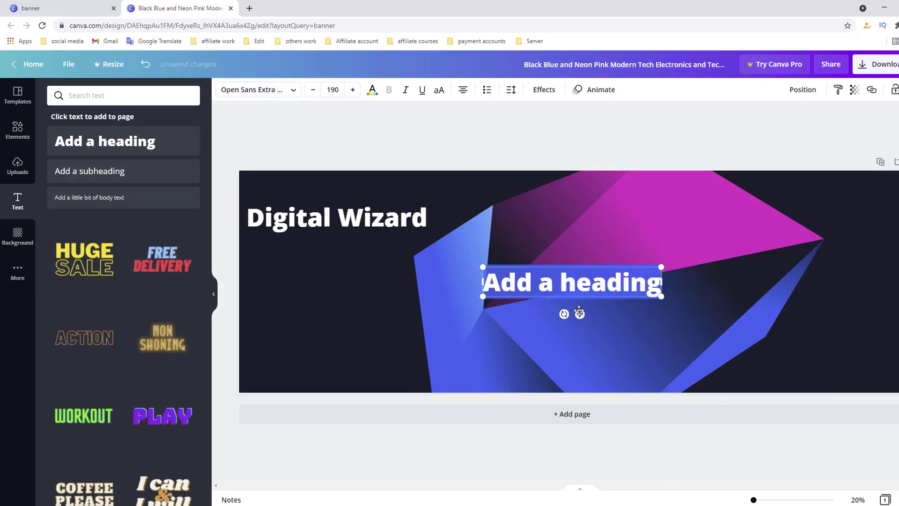
{"action": "left_click_drag", "start_coordinate": [580, 313], "coordinate": [339, 299]}
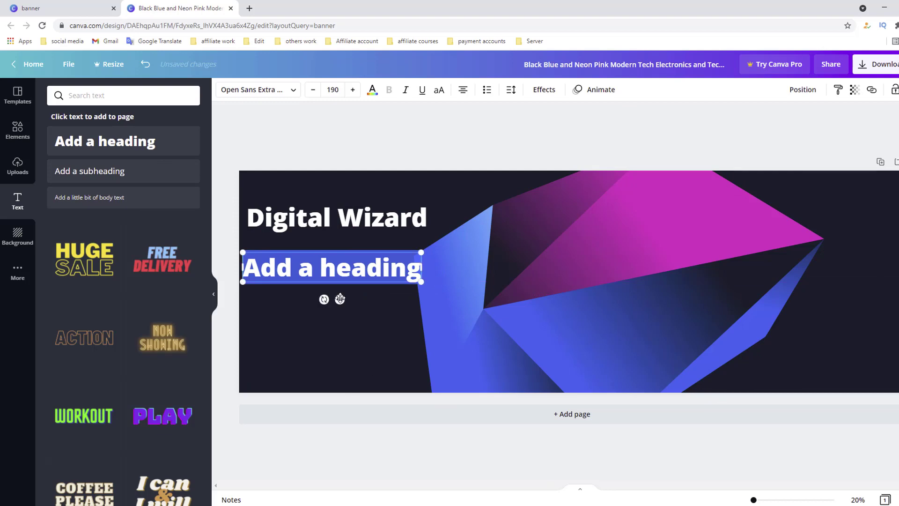
{"action": "type", "text": "P"}
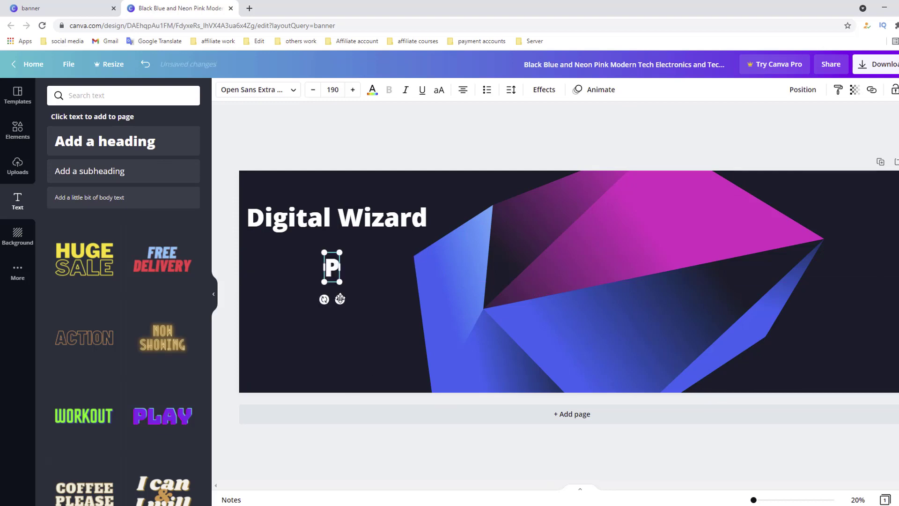
{"action": "type", "text": "romot"}
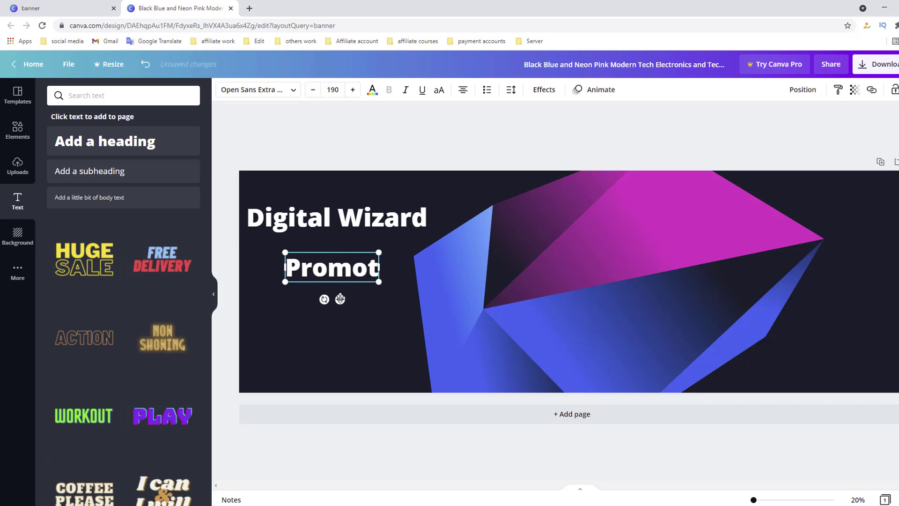
{"action": "type", "text": "e your bu"}
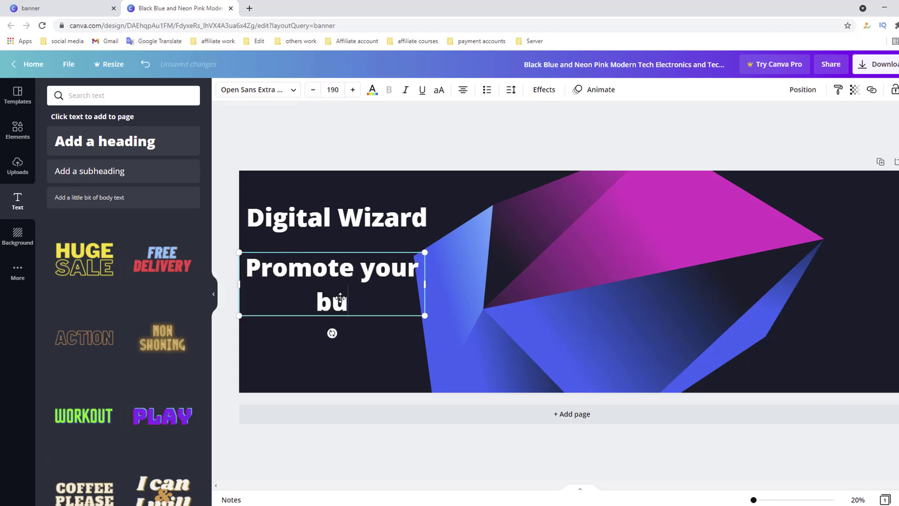
{"action": "type", "text": "sin"}
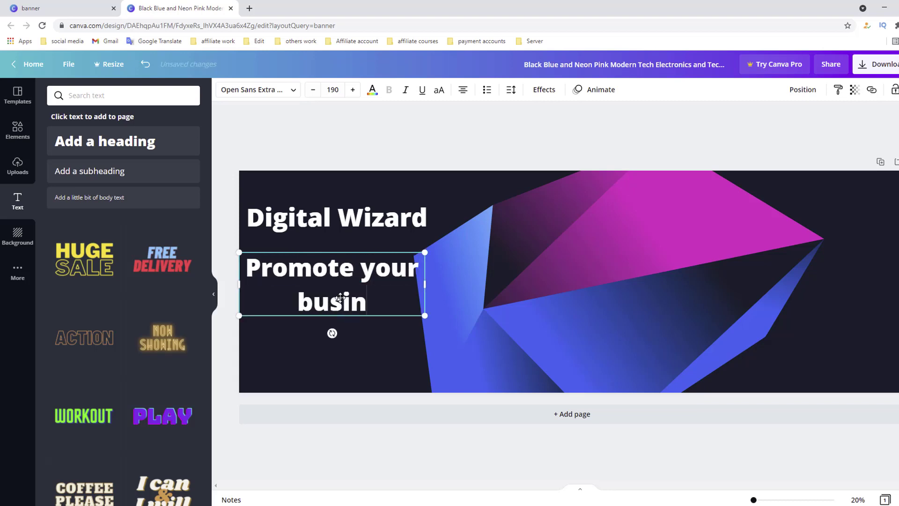
{"action": "type", "text": "ess di"}
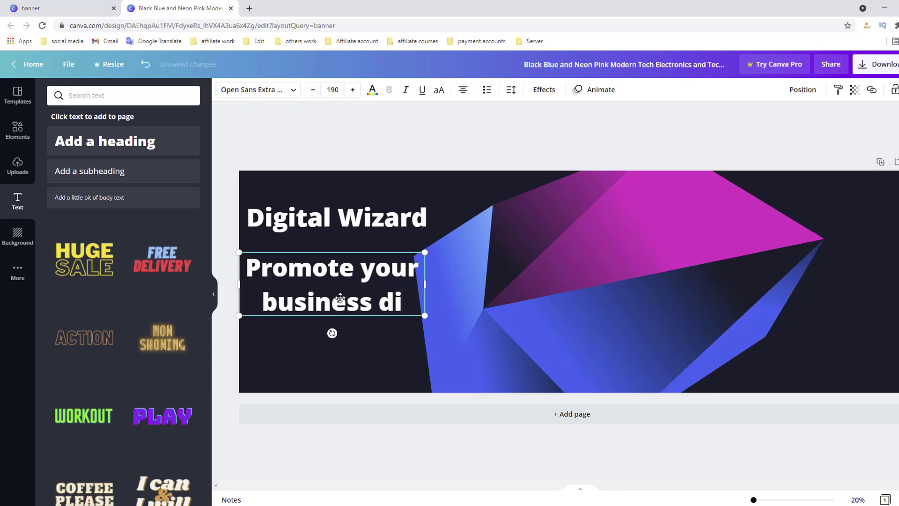
{"action": "type", "text": "gitally"}
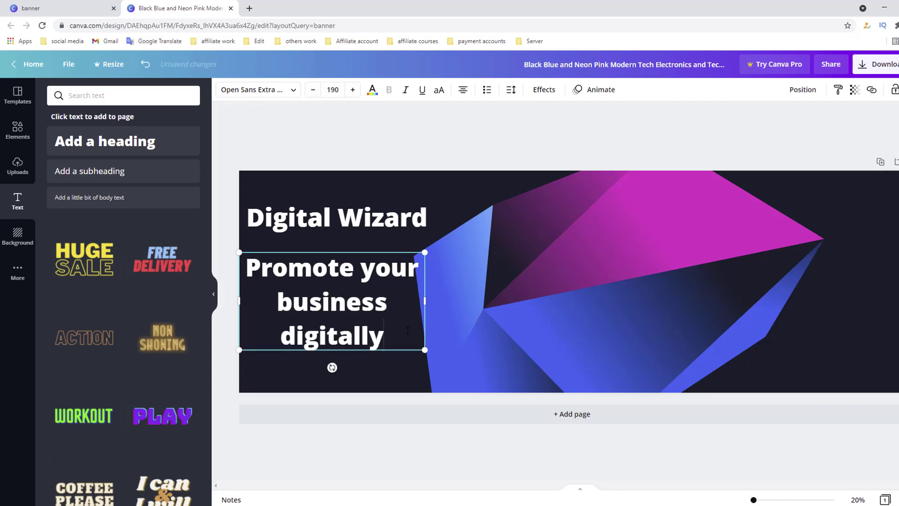
{"action": "left_click", "coordinate": [400, 377]}
{"action": "left_click", "coordinate": [369, 373]}
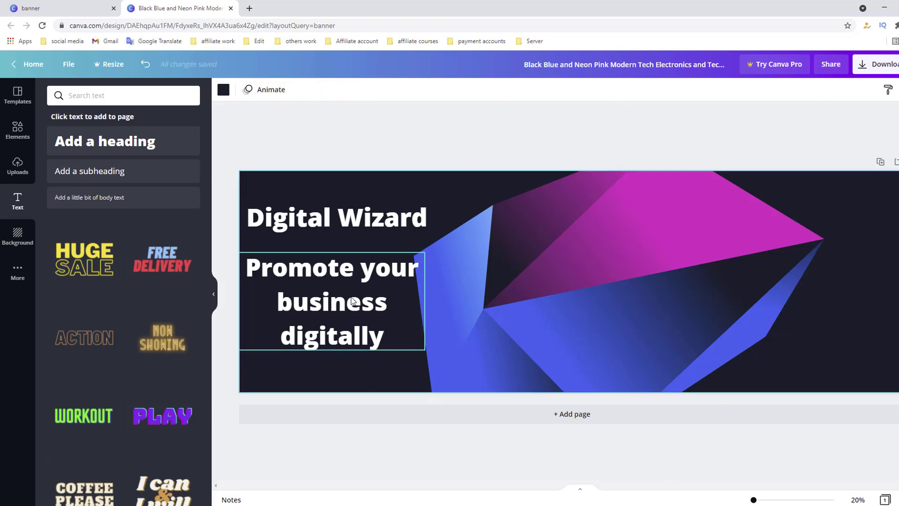
Step: Set the font of both the "Digital Wizard" heading and the "Promote your business digitally" text to Alice
{"action": "left_click", "coordinate": [325, 229]}
{"action": "left_click", "coordinate": [264, 89]}
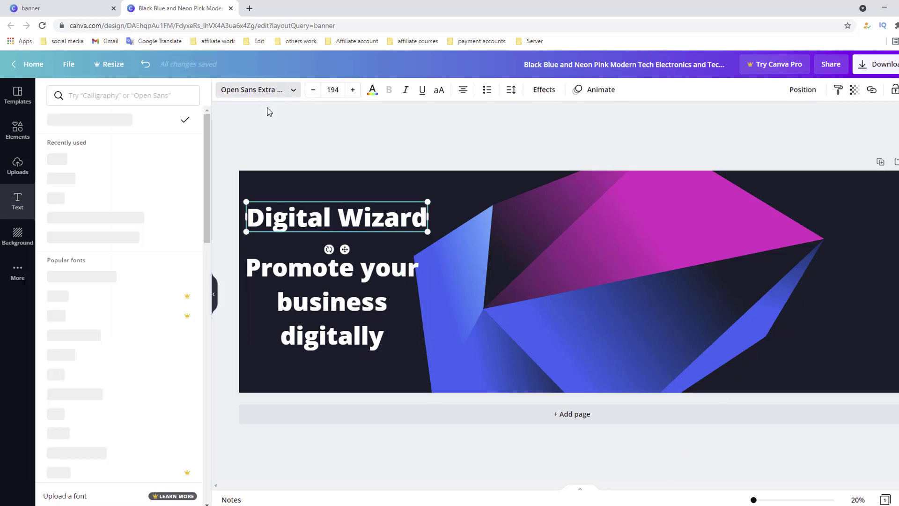
{"action": "left_click", "coordinate": [90, 195]}
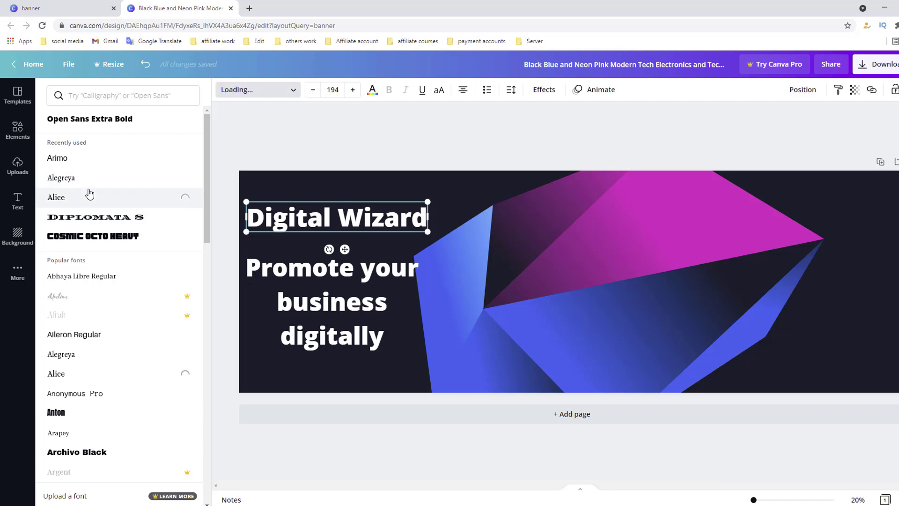
{"action": "left_click", "coordinate": [336, 275]}
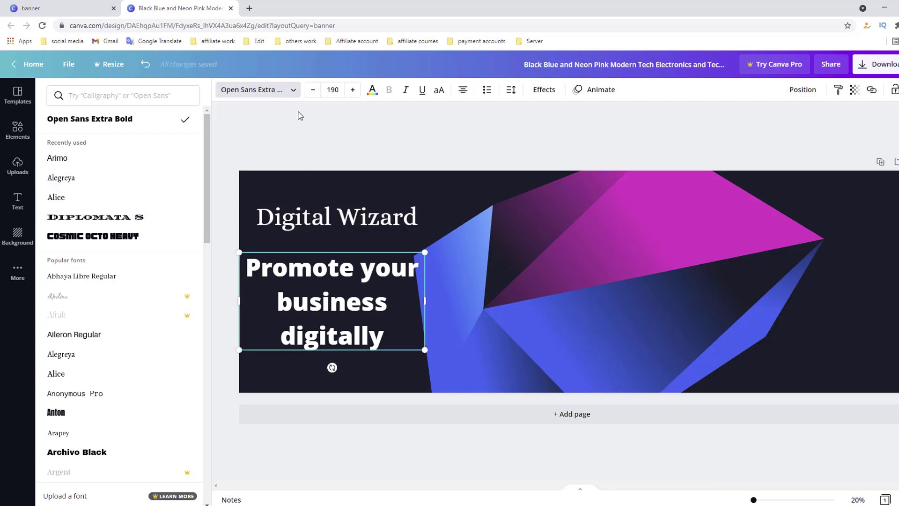
{"action": "left_click", "coordinate": [277, 96]}
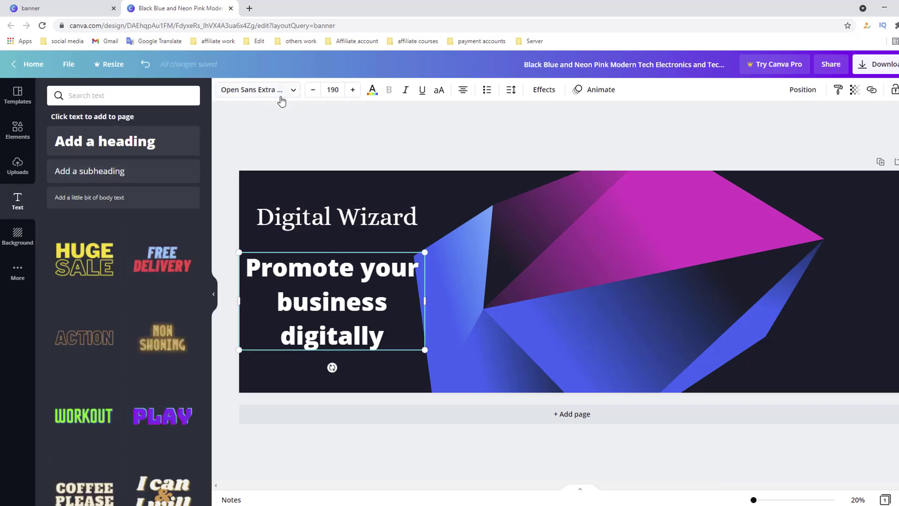
{"action": "left_click", "coordinate": [278, 96]}
{"action": "left_click", "coordinate": [126, 181]}
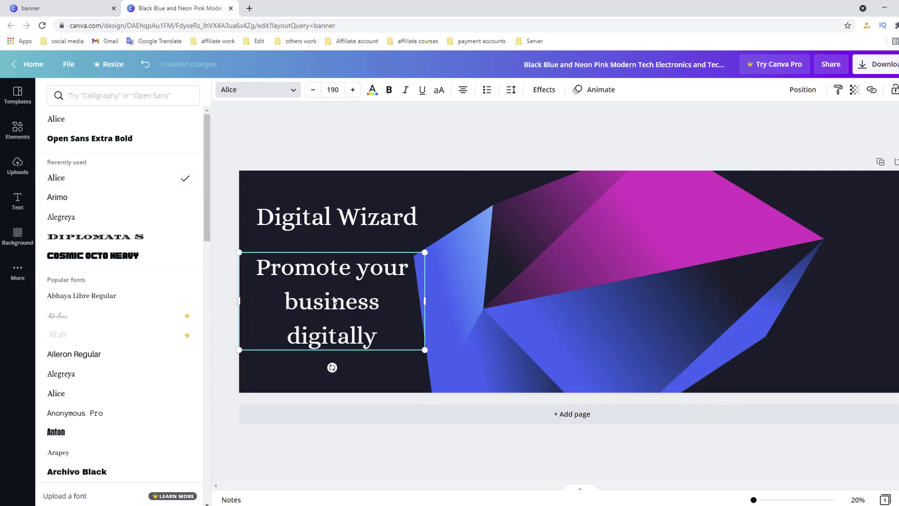
Step: Color the whole "Promote your business digitally" text red using the default colors
{"action": "triple_click", "coordinate": [367, 300]}
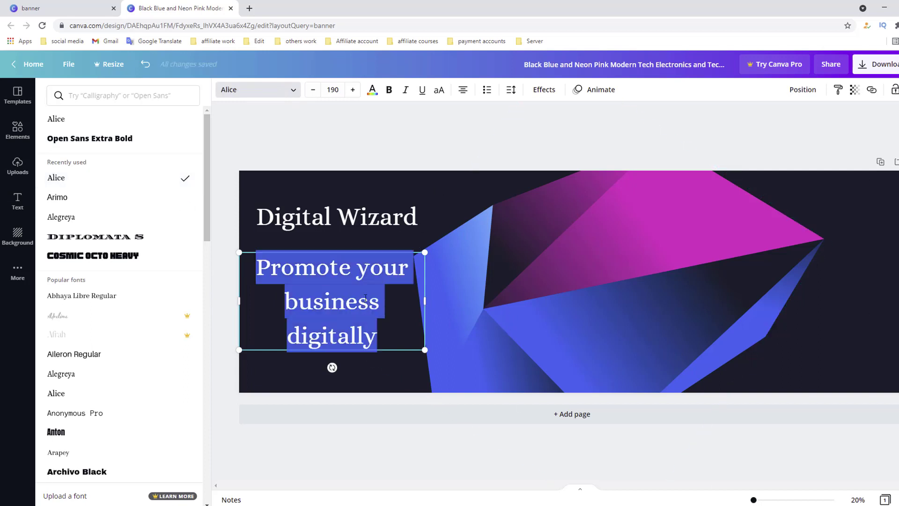
{"action": "left_click", "coordinate": [372, 90]}
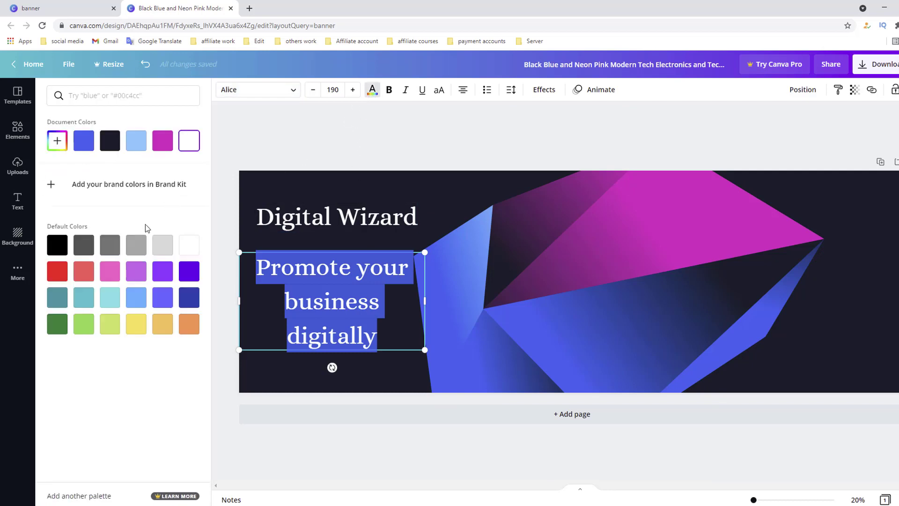
{"action": "left_click", "coordinate": [57, 271]}
{"action": "left_click", "coordinate": [298, 154]}
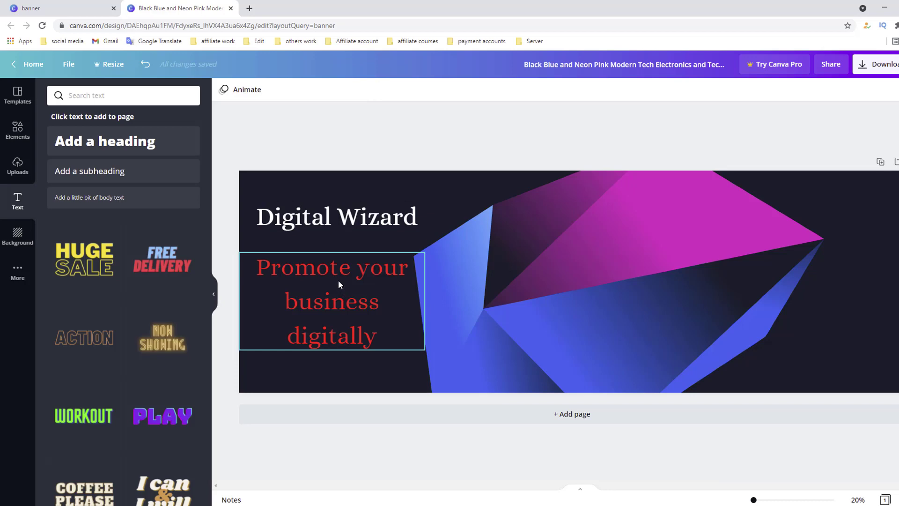
Step: Add a heading with the person's name in the banner's lower-right corner
{"action": "left_click", "coordinate": [810, 329]}
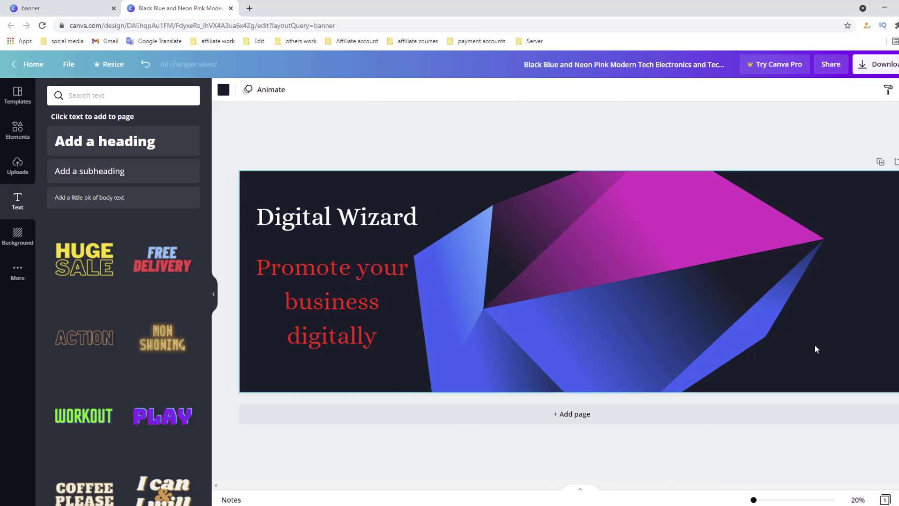
{"action": "left_click_drag", "start_coordinate": [138, 141], "coordinate": [806, 334]}
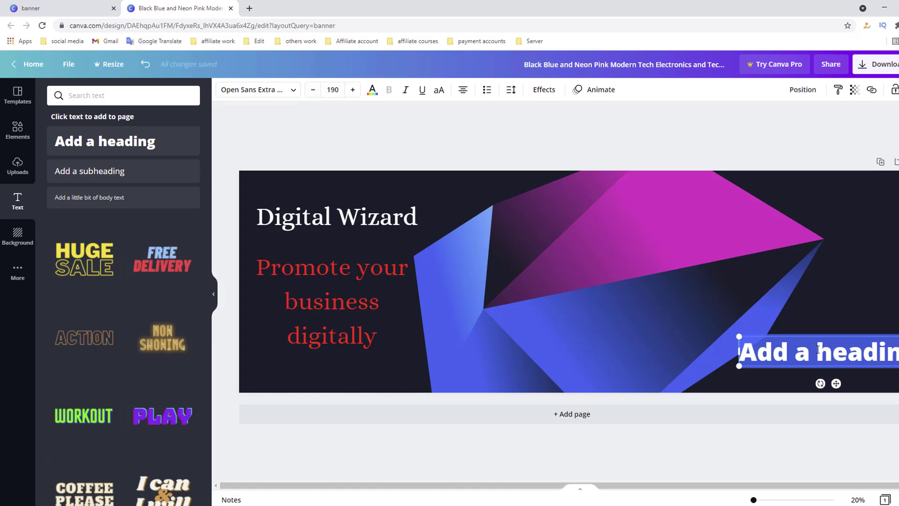
{"action": "type", "text": "Mahim"}
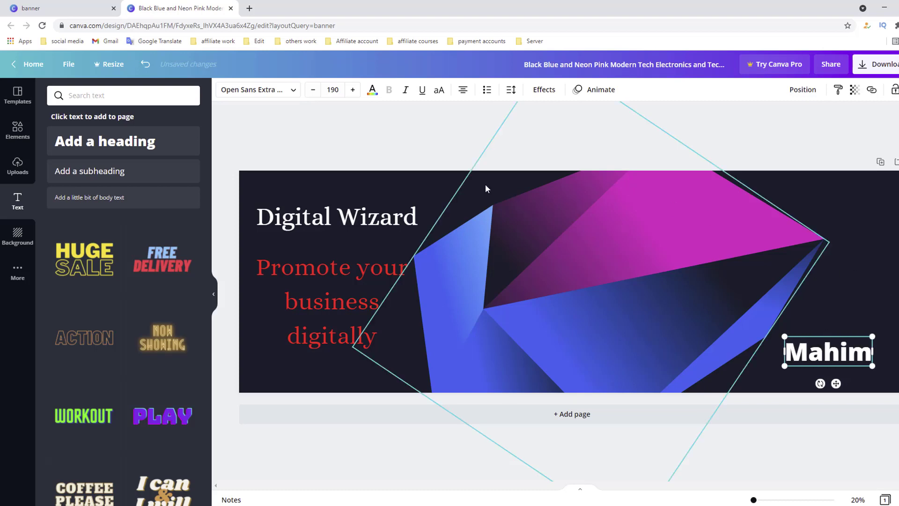
Step: Set the font of the name heading to Diplomata SC
{"action": "left_click", "coordinate": [290, 90]}
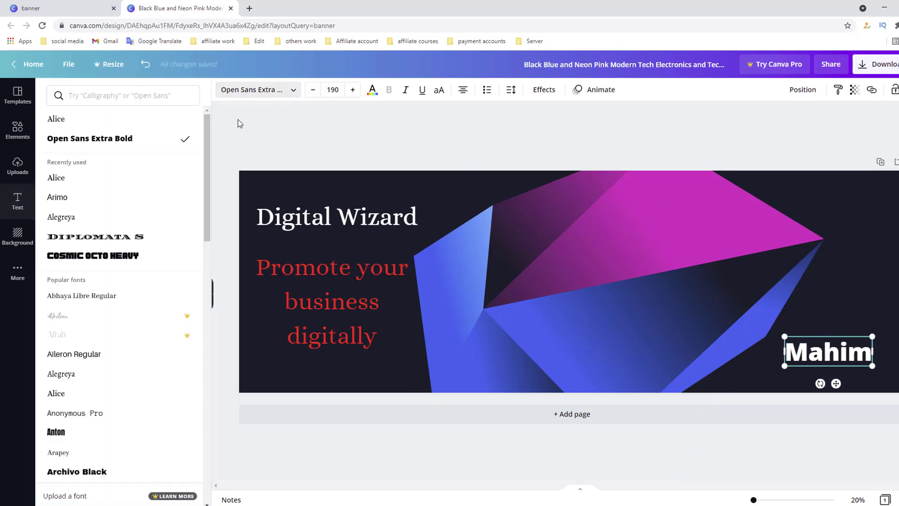
{"action": "left_click", "coordinate": [91, 180]}
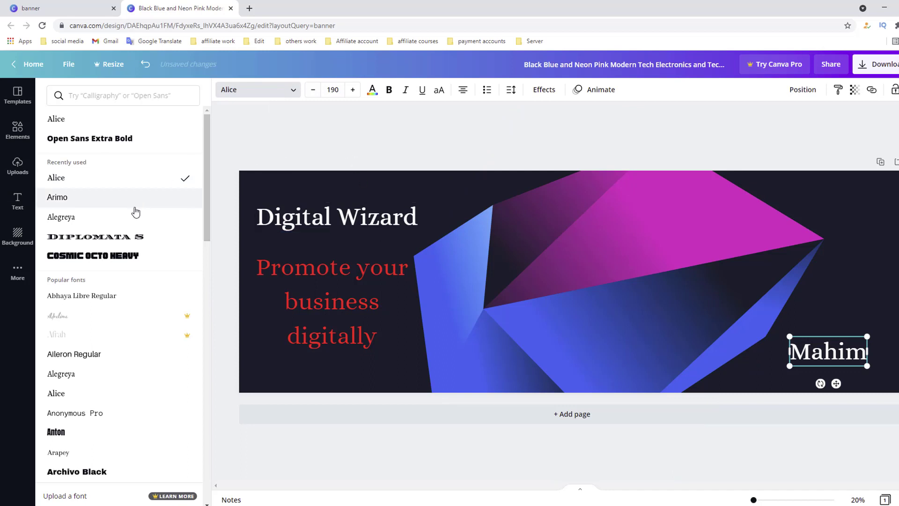
{"action": "left_click", "coordinate": [125, 240]}
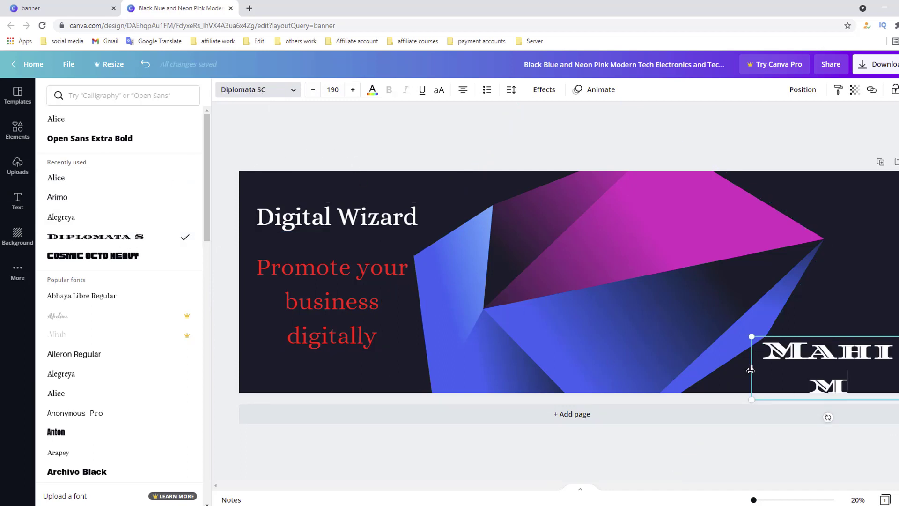
Step: Widen the name's text box so it fits on one line and move it down near the banner's lower edge
{"action": "left_click_drag", "start_coordinate": [747, 370], "coordinate": [703, 370]}
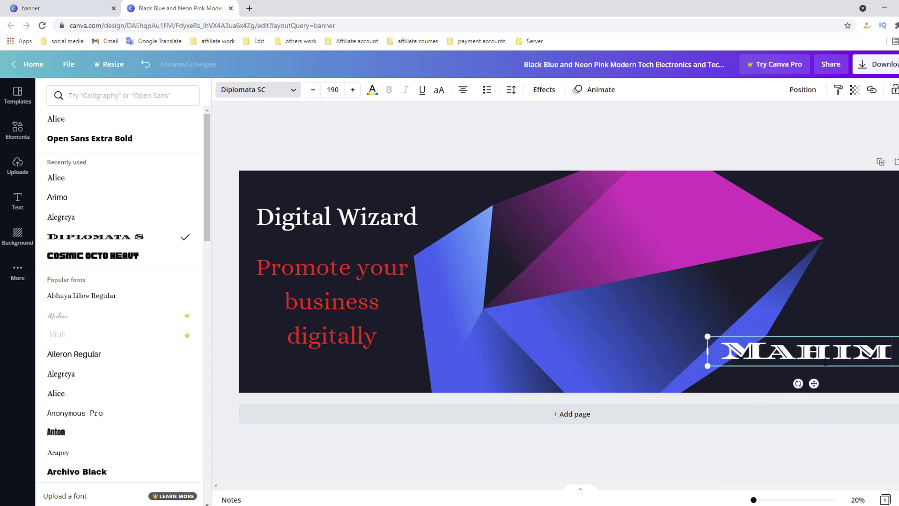
{"action": "left_click_drag", "start_coordinate": [825, 366], "coordinate": [826, 387]}
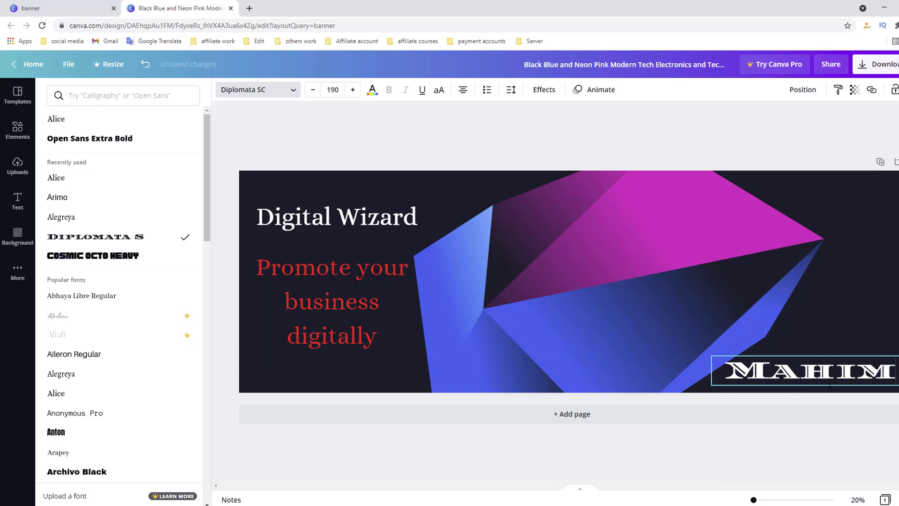
{"action": "left_click", "coordinate": [831, 326]}
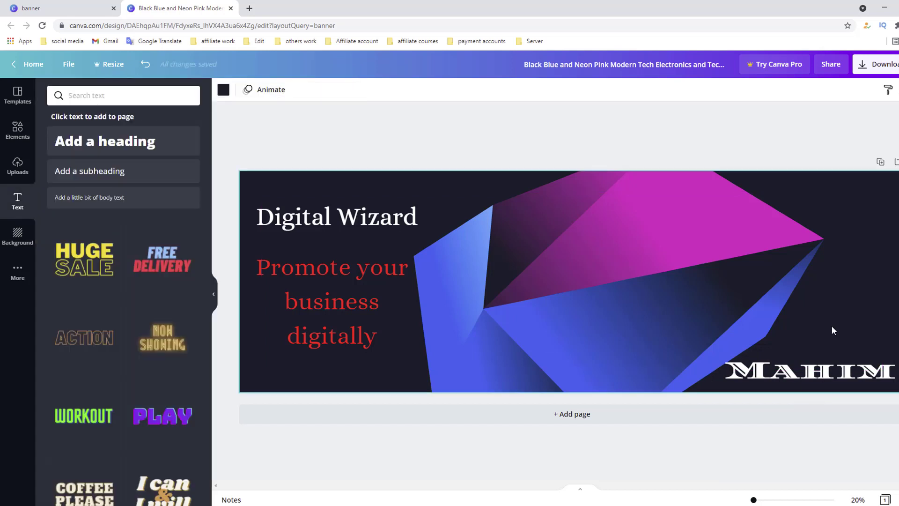